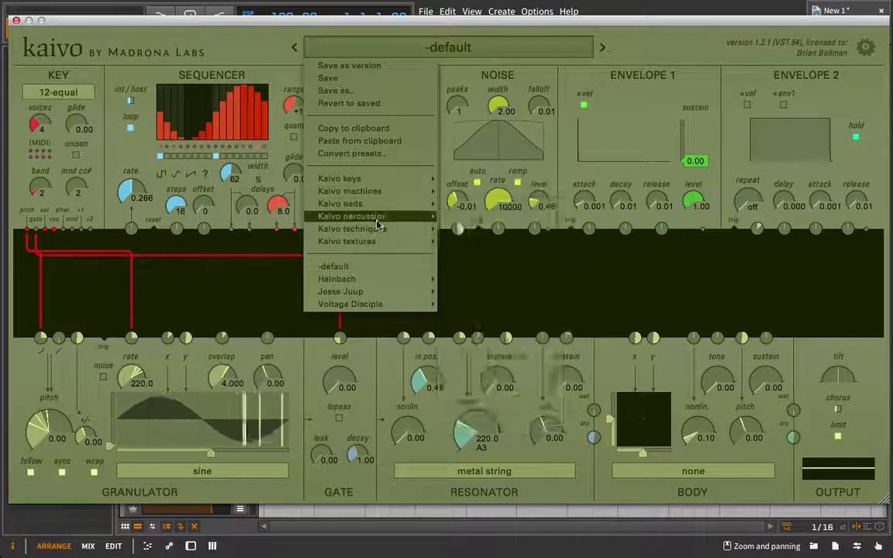
mouse_move(388, 205)
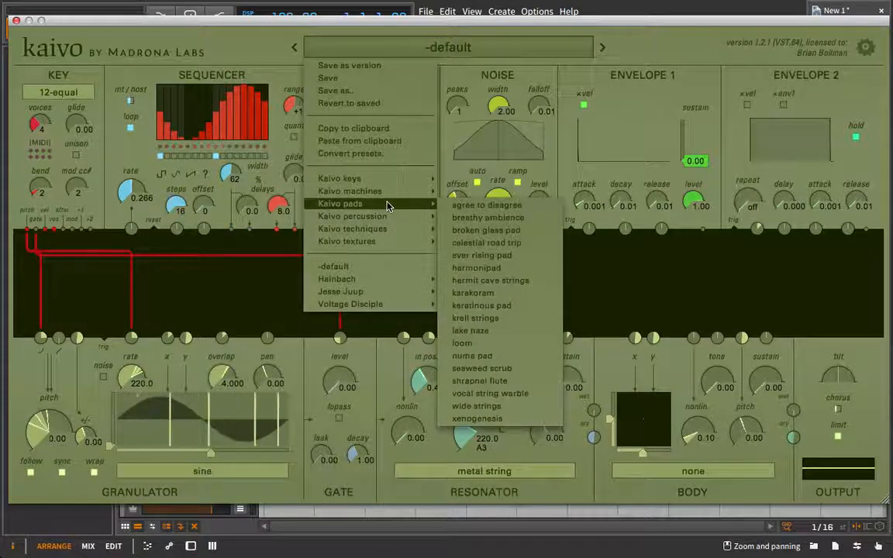
mouse_move(388, 182)
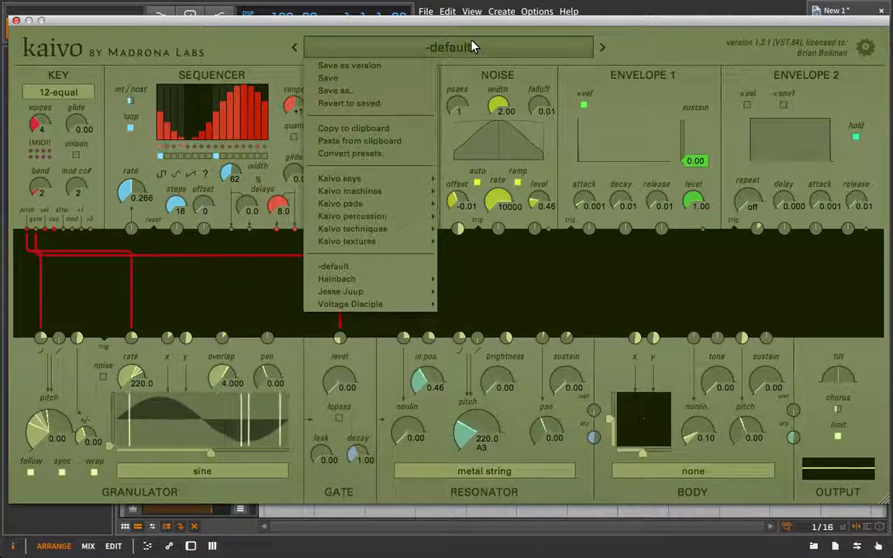
click(473, 46)
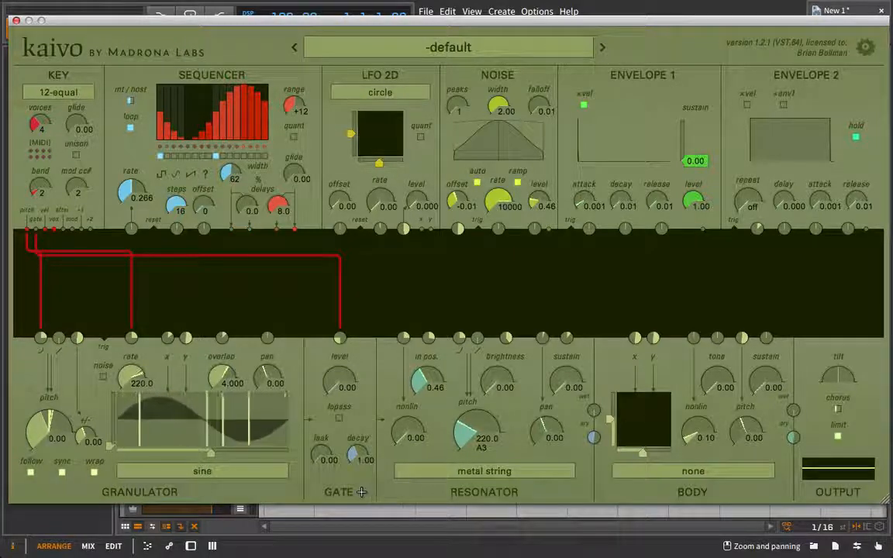
click(481, 471)
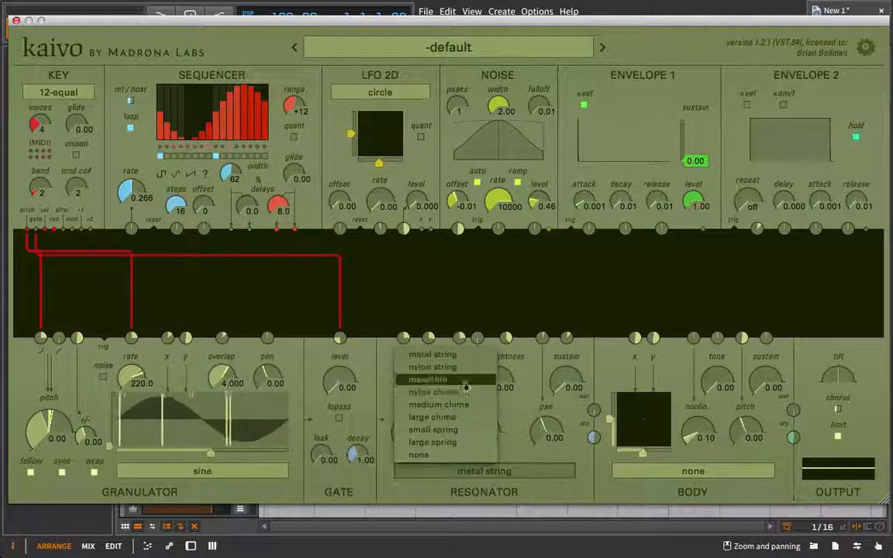
click(504, 472)
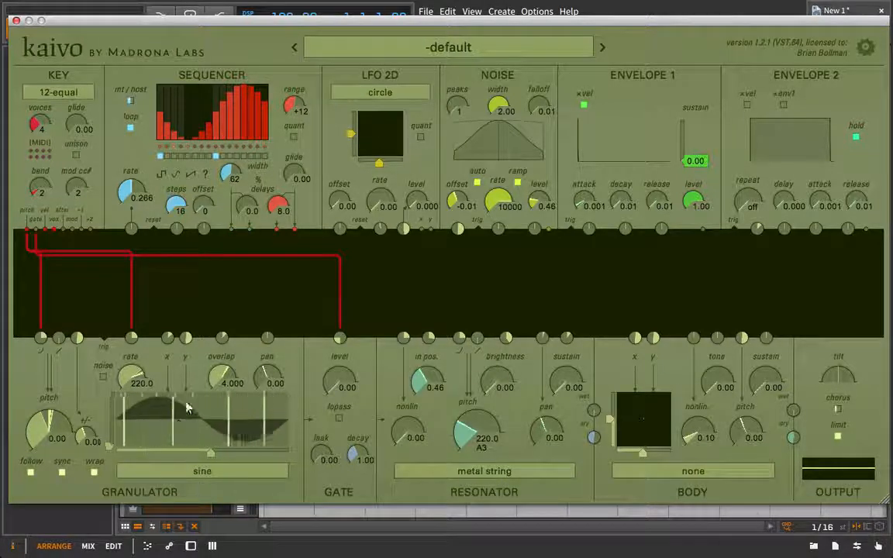
click(487, 472)
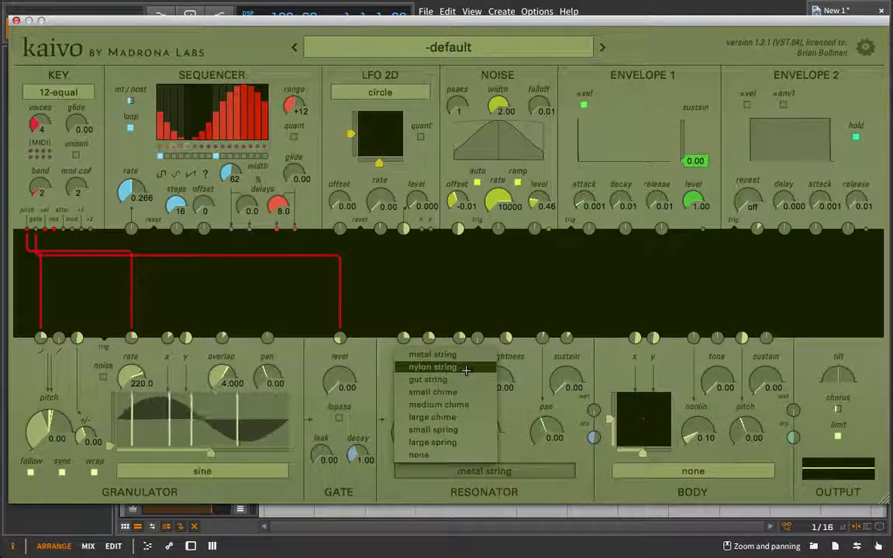
click(534, 478)
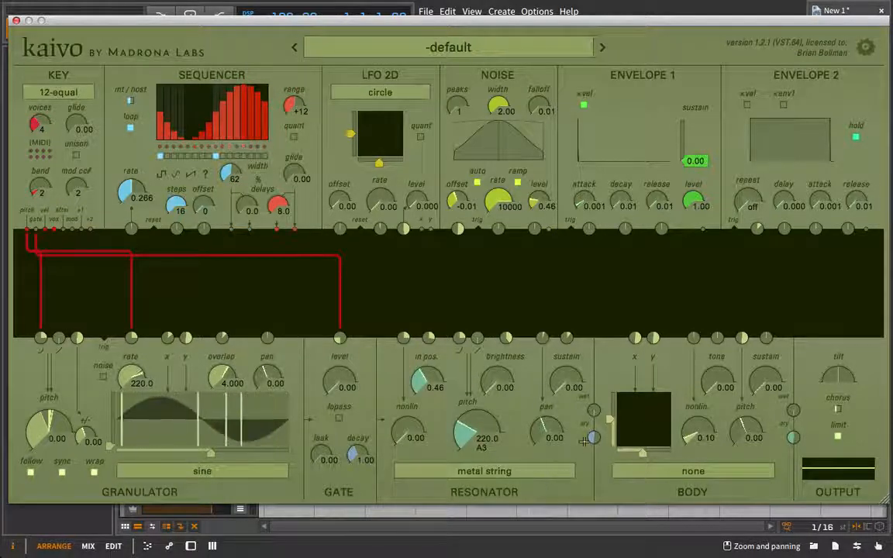
Set the resonator model to nylon string.
click(464, 471)
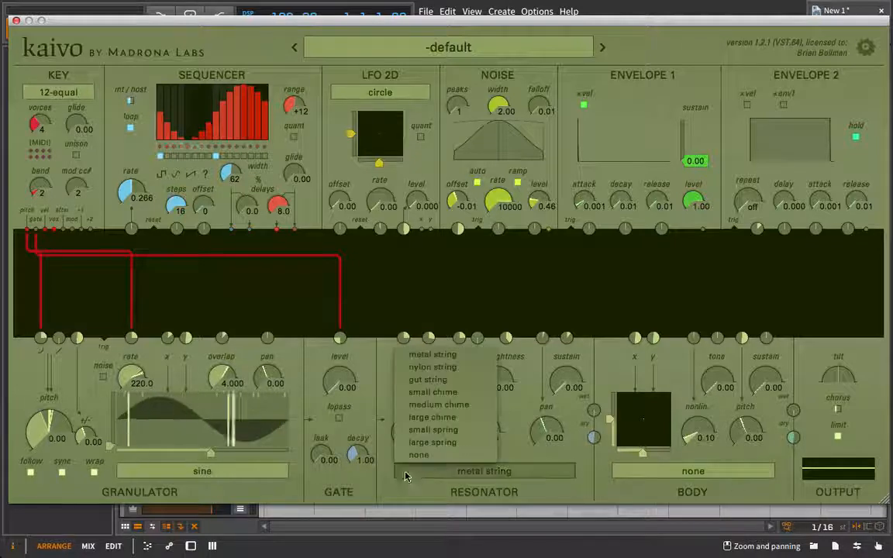
click(410, 452)
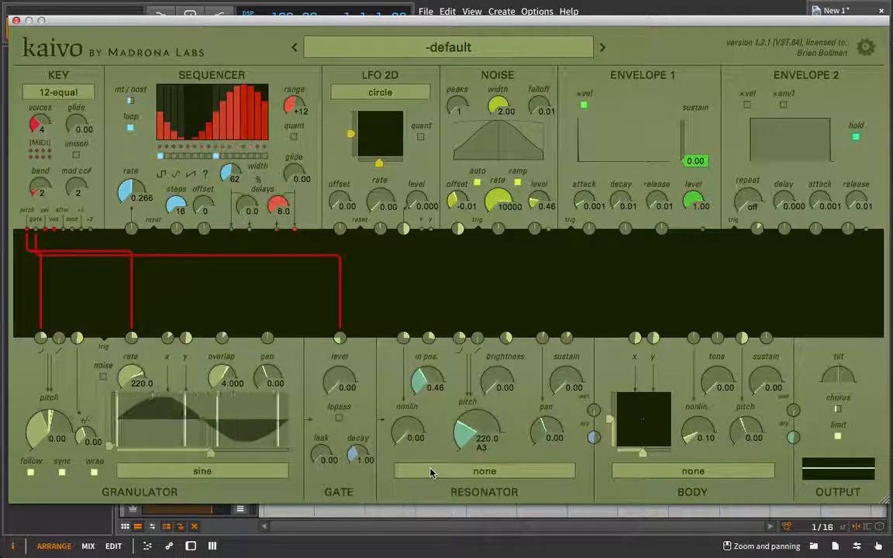
click(398, 469)
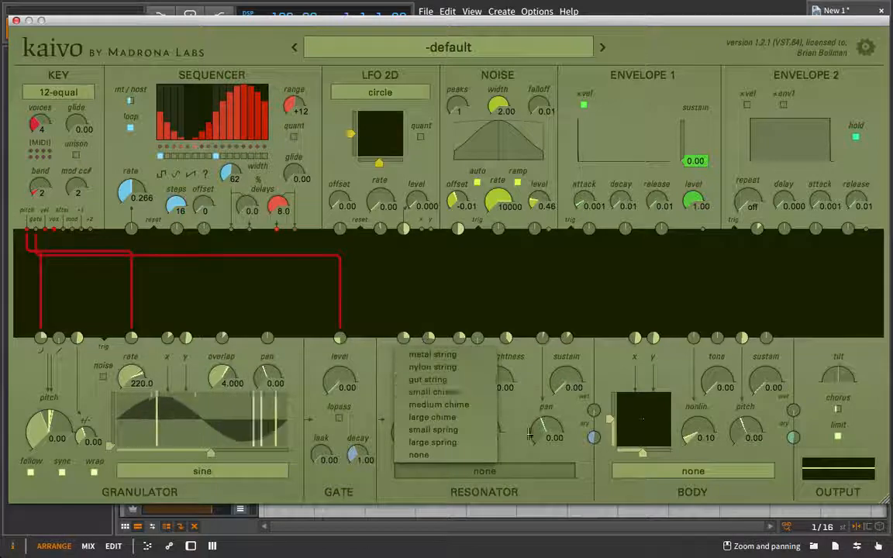
click(430, 366)
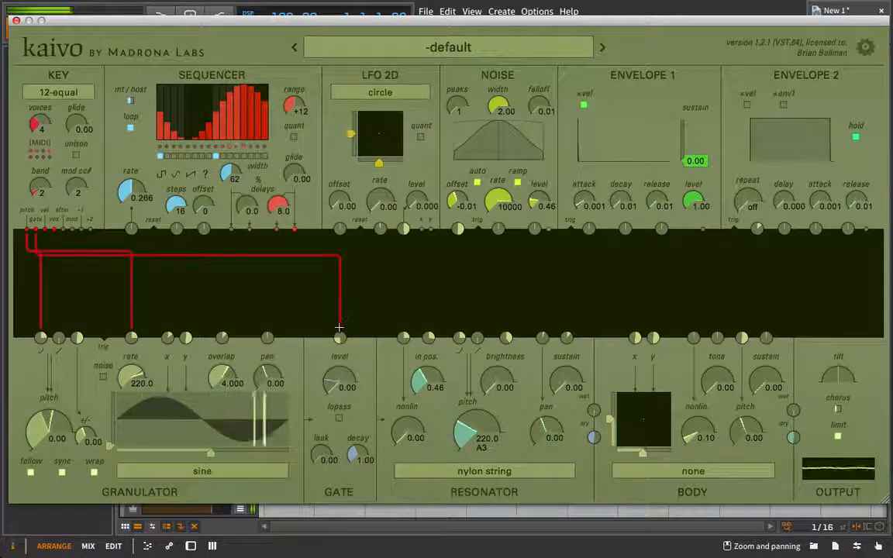
Reroute the key gate cable from the Gate level to Envelope 1's trigger, and patch Envelope 1's output to the Gate level.
drag(340, 337, 573, 235)
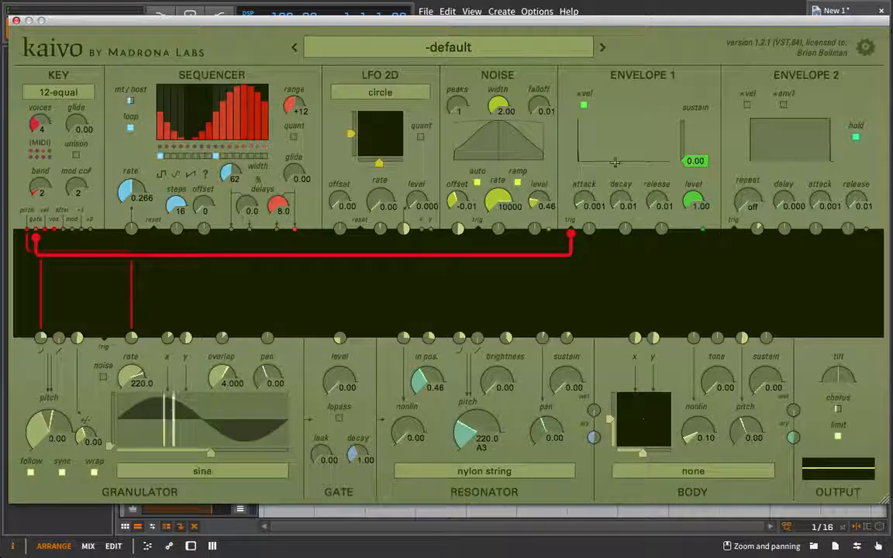
drag(703, 228, 329, 297)
drag(338, 334, 340, 336)
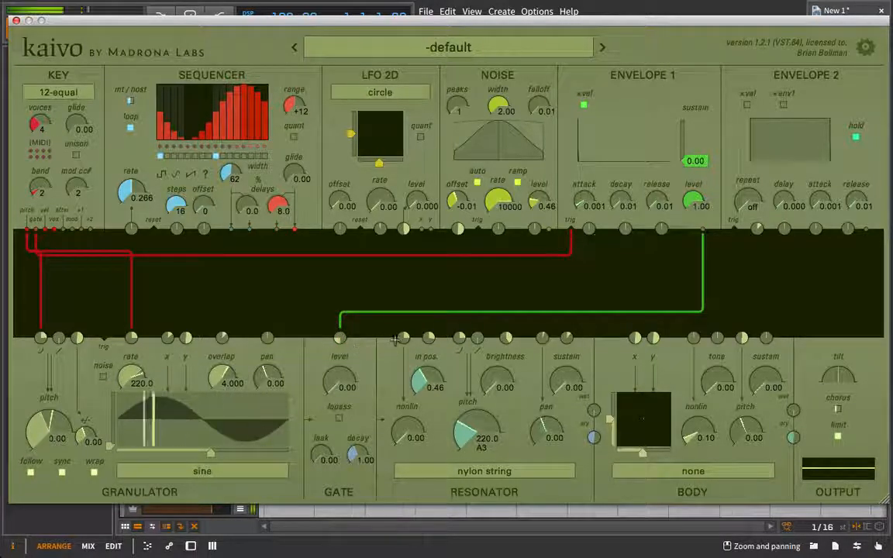
Set Envelope 1's sustain to 1.00, attack to 0.006 and release to 0.42.
drag(683, 159, 683, 117)
mouse_move(589, 200)
mouse_down()
mouse_move(590, 176)
mouse_move(591, 198)
mouse_up()
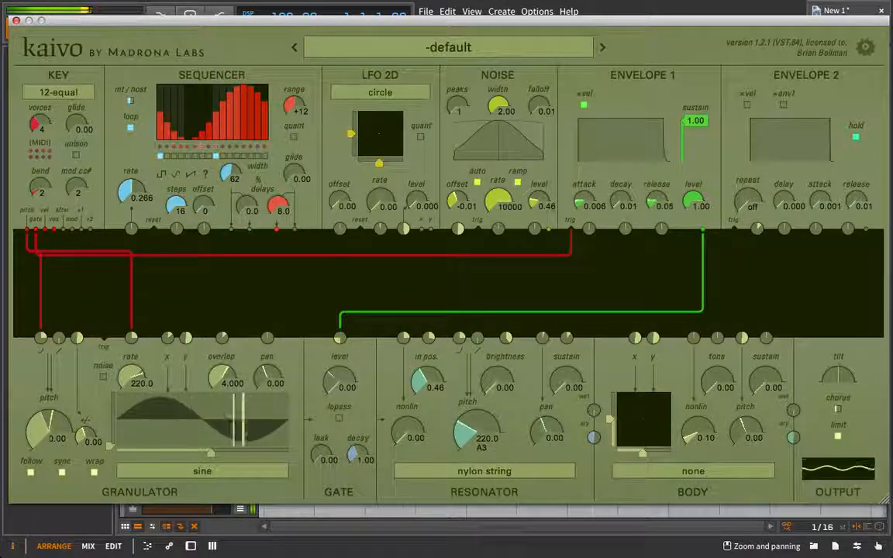
drag(664, 201, 664, 181)
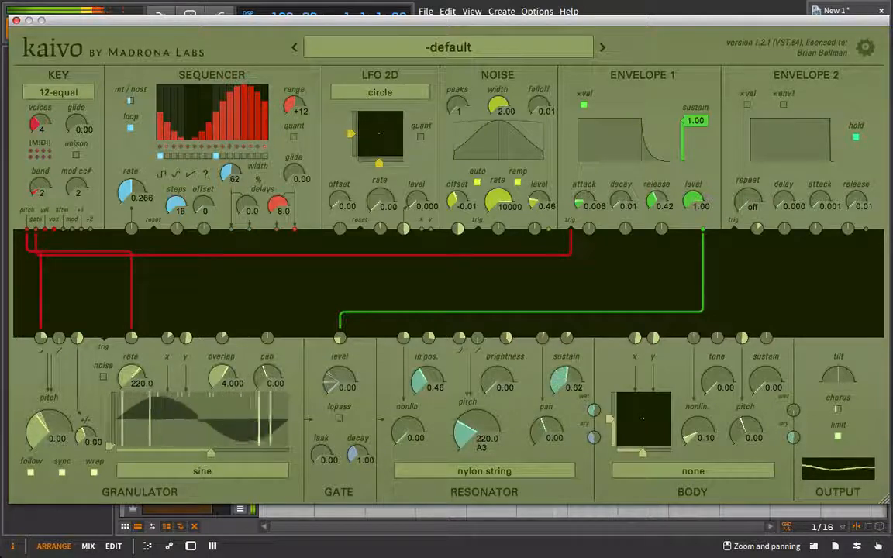
Set the resonator's sustain to 0.70, nonlin 0.34, pitch 220.0, input position 0.33, brightness 0.57 and pan -0.16, and switch its model to large chime.
drag(566, 380, 566, 372)
drag(403, 435, 402, 425)
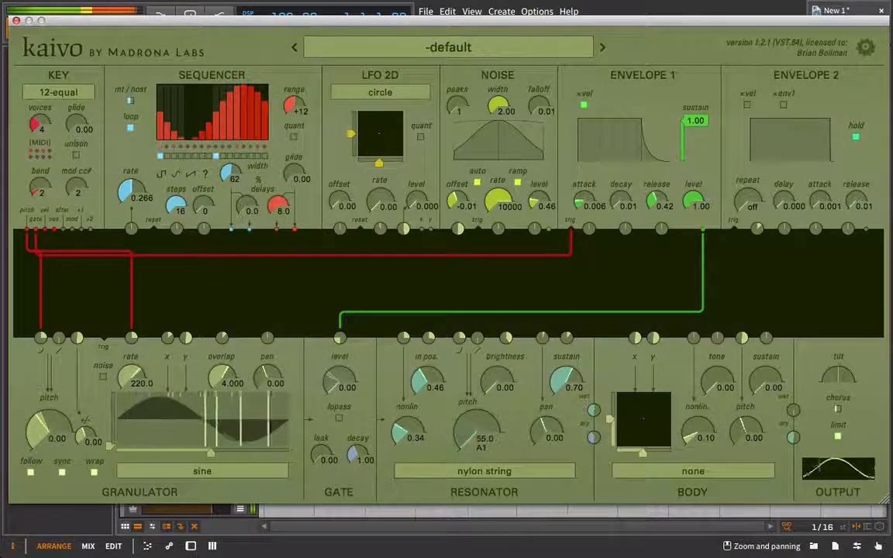
drag(474, 431, 474, 413)
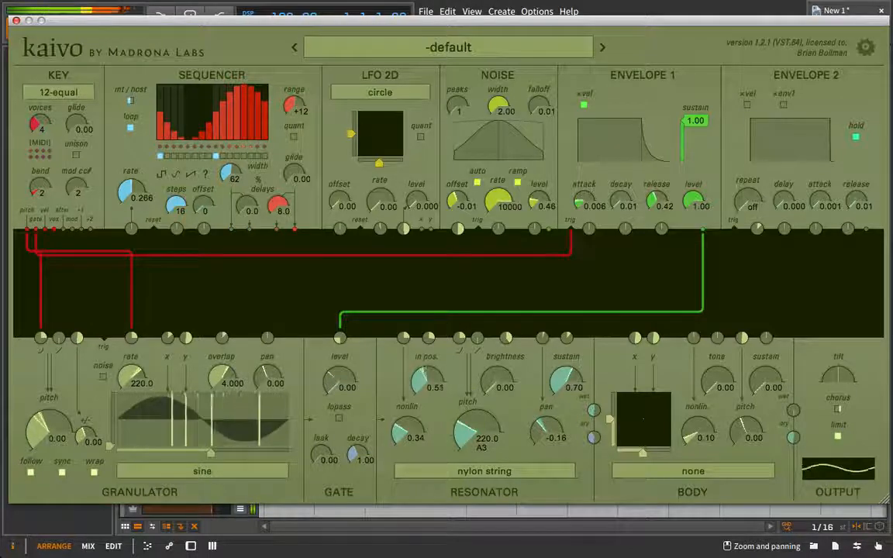
drag(498, 387, 500, 376)
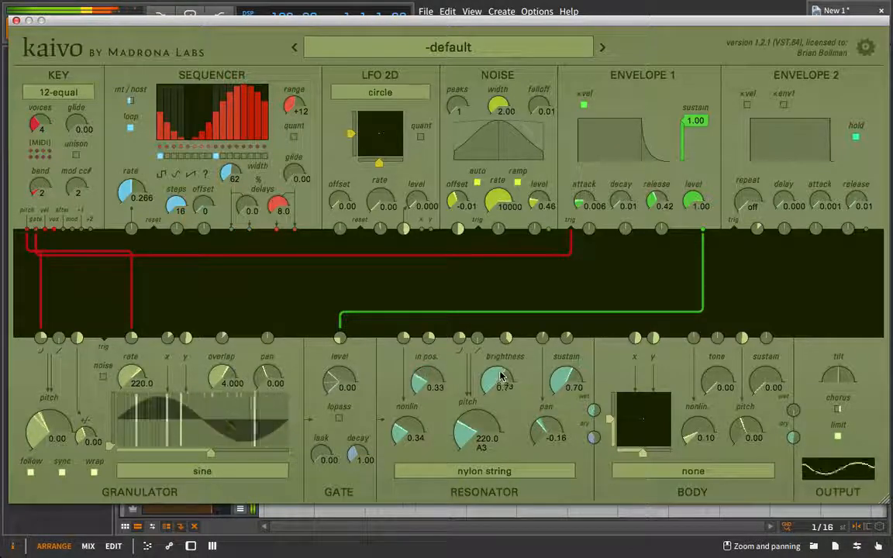
click(487, 470)
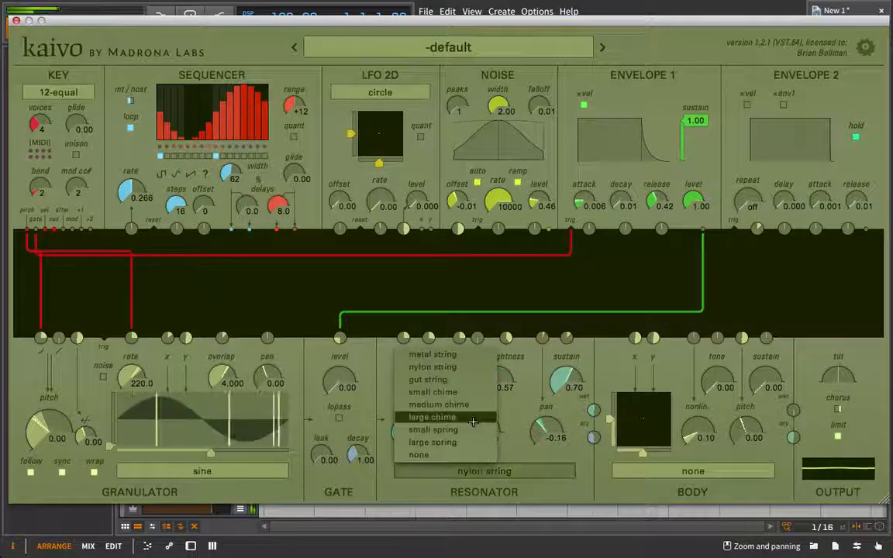
click(419, 417)
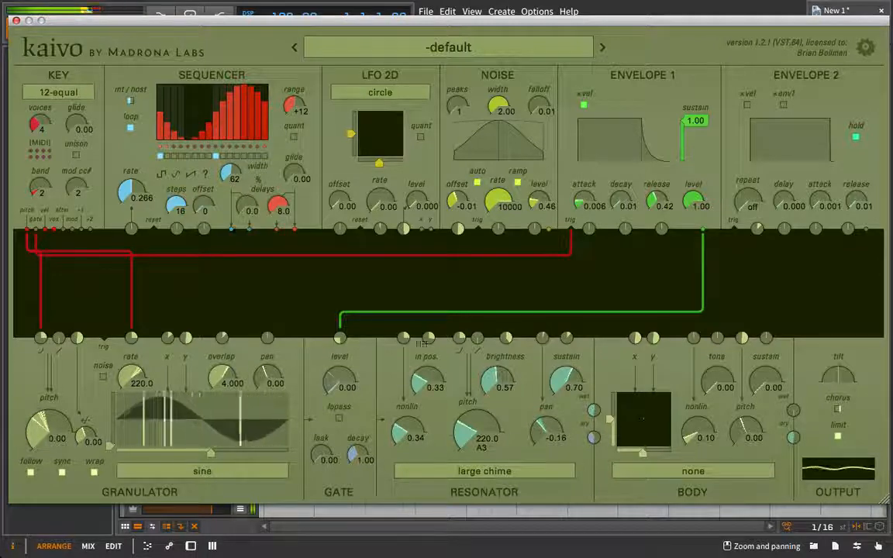
Enable unison for the key voices and set Envelope 1's release to 0.16.
click(77, 156)
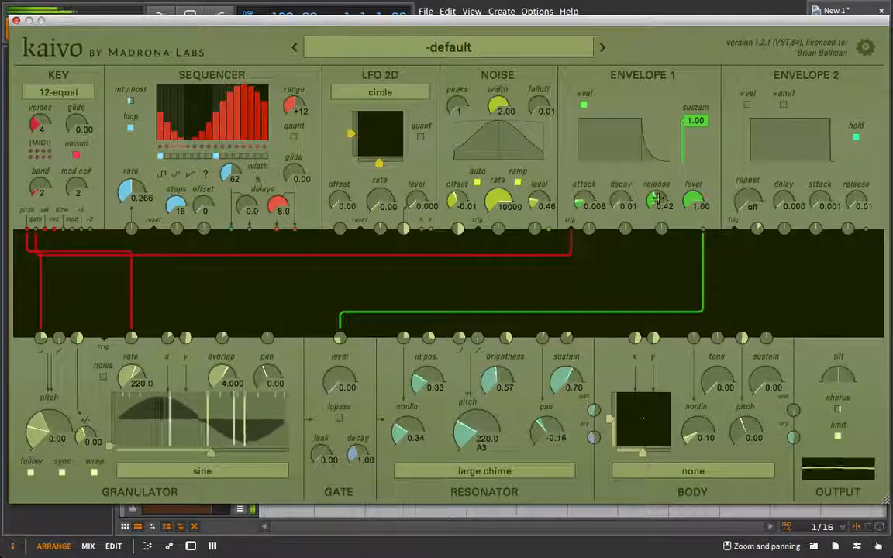
drag(655, 200, 655, 216)
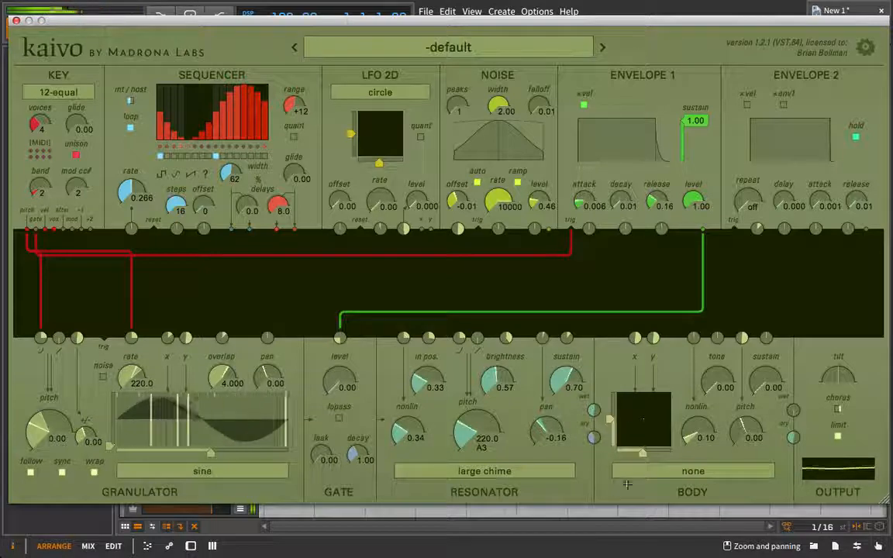
Set the body model to metal plate and raise the body's sustain to 0.79.
click(652, 474)
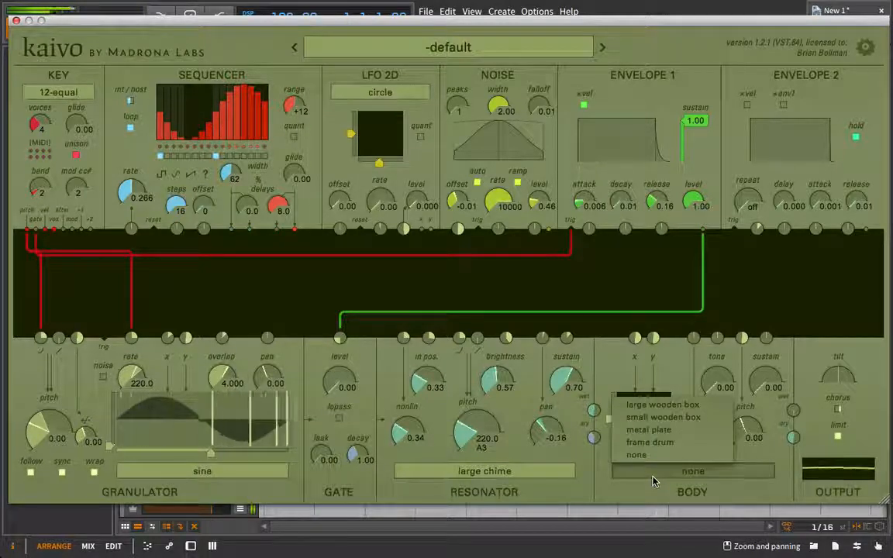
click(665, 430)
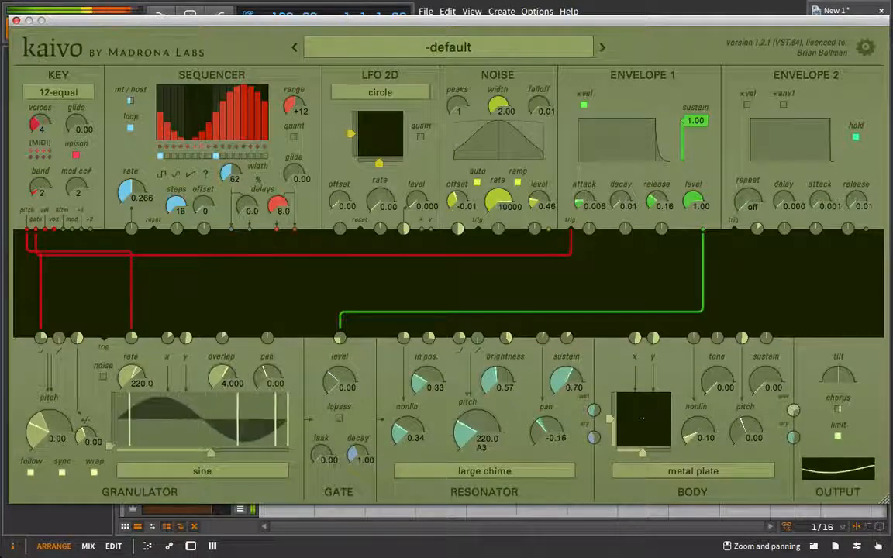
drag(771, 385, 772, 358)
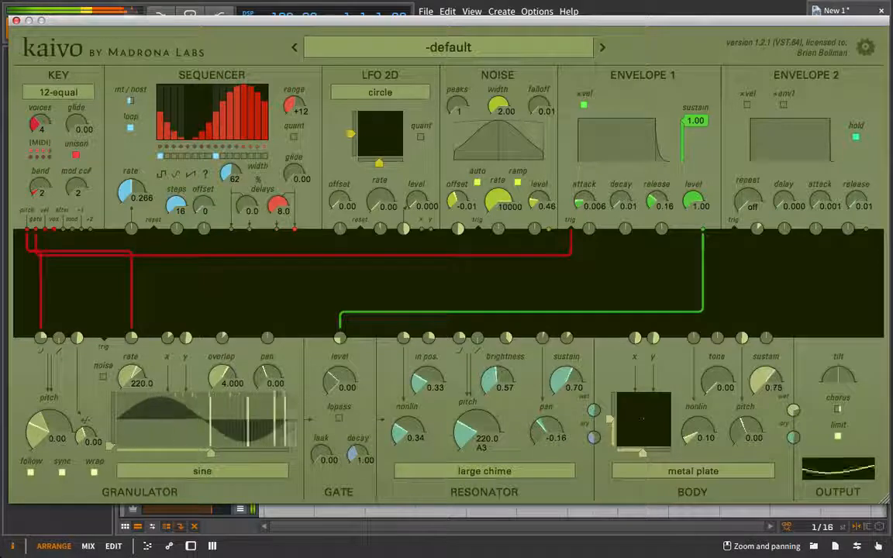
Shift the body's x/y position right of centre and slightly lower, and set its nonlin to 0.47 and pitch to -0.52.
double_click(644, 457)
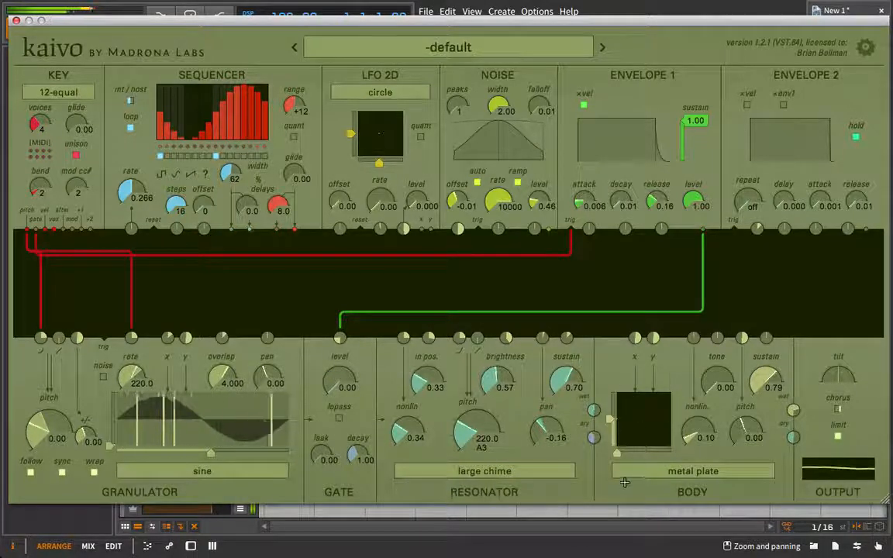
drag(617, 455, 659, 454)
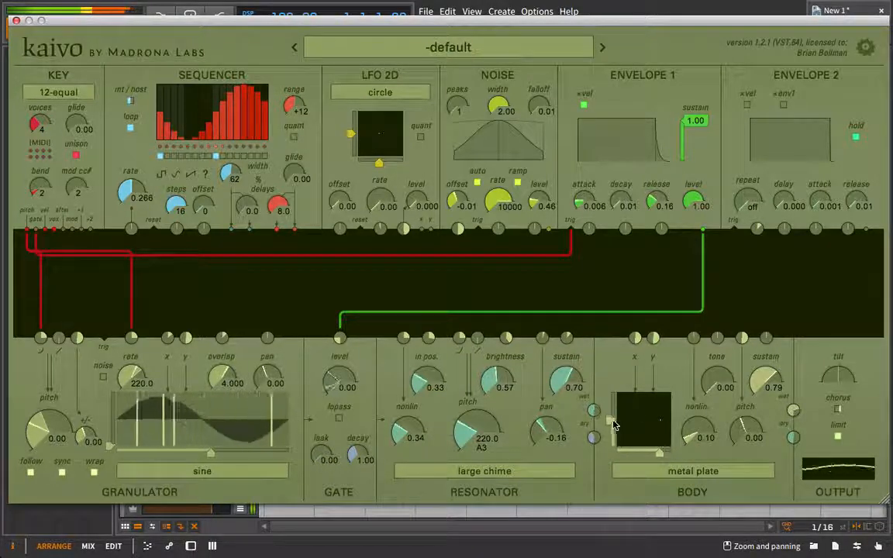
mouse_move(610, 420)
mouse_down()
mouse_move(611, 405)
mouse_move(610, 430)
mouse_up()
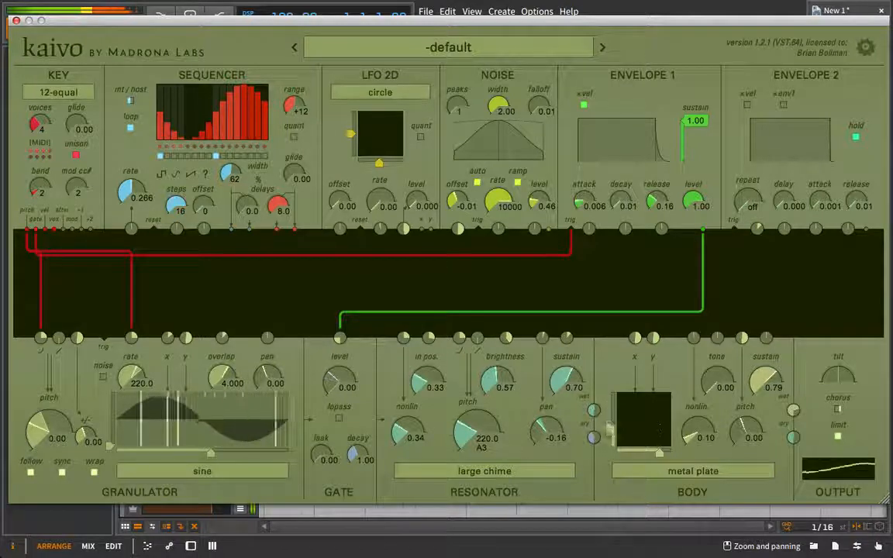
drag(686, 440, 686, 411)
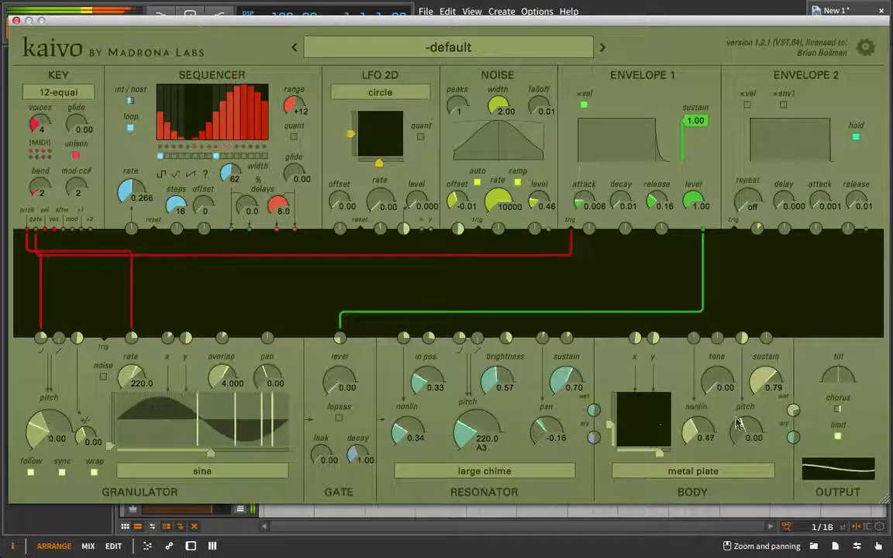
mouse_move(737, 423)
mouse_down()
mouse_move(741, 438)
mouse_move(742, 423)
mouse_up()
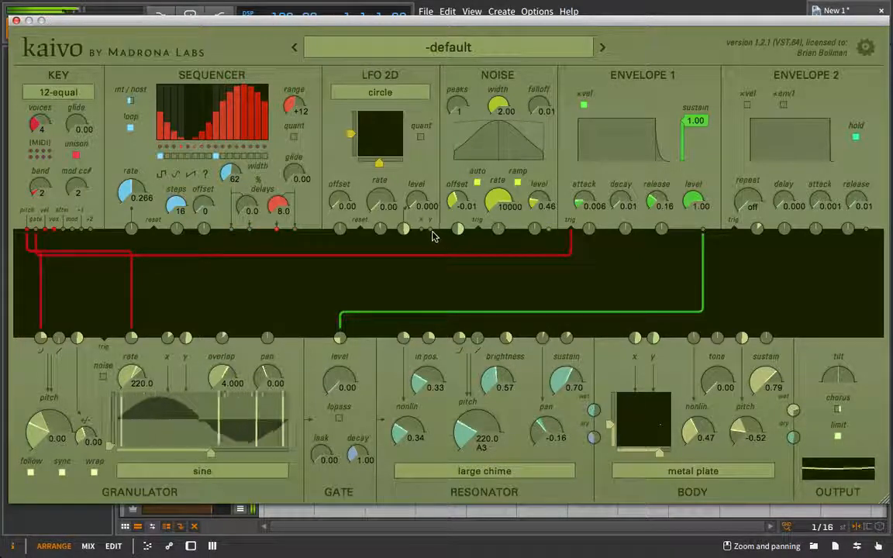
Patch LFO 2D's y output to the body's nonlin and x output to the body's pitch, with LFO level 0.352 and rate 0.62.
drag(432, 233, 690, 339)
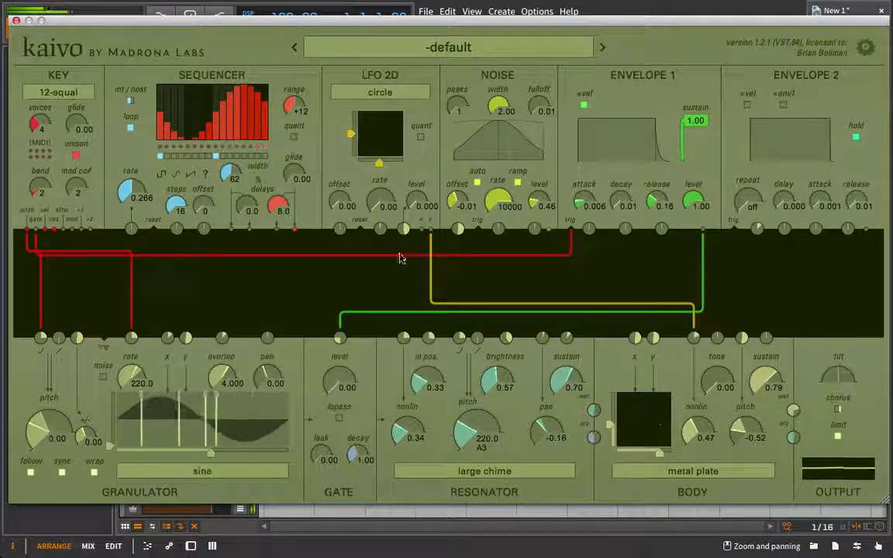
drag(431, 207, 431, 184)
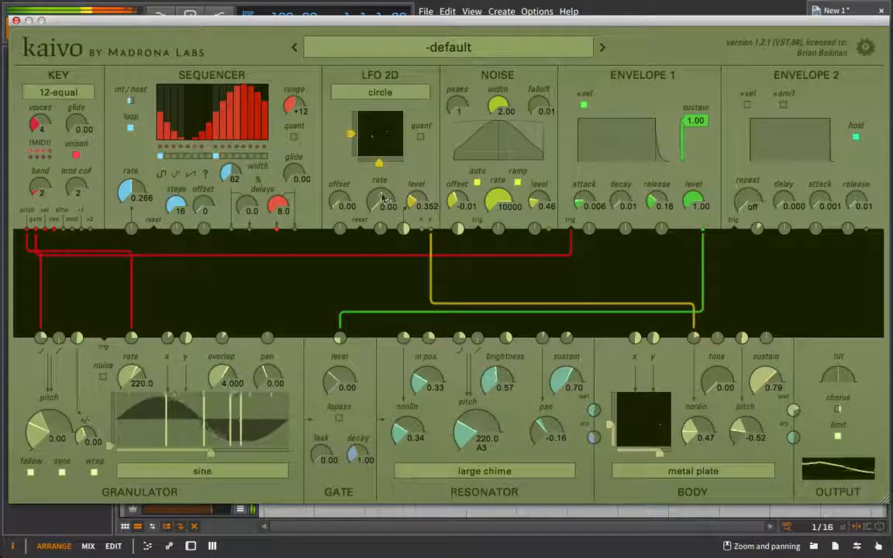
drag(373, 204, 373, 182)
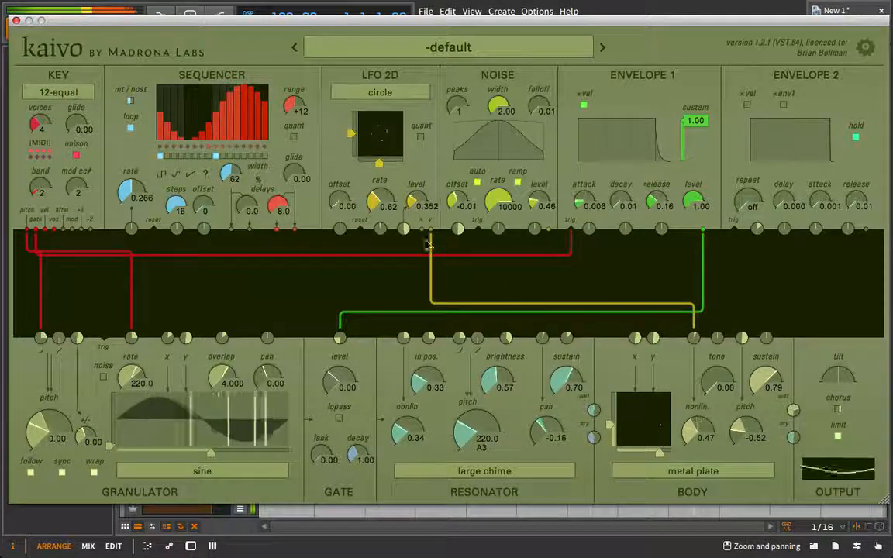
drag(422, 228, 741, 338)
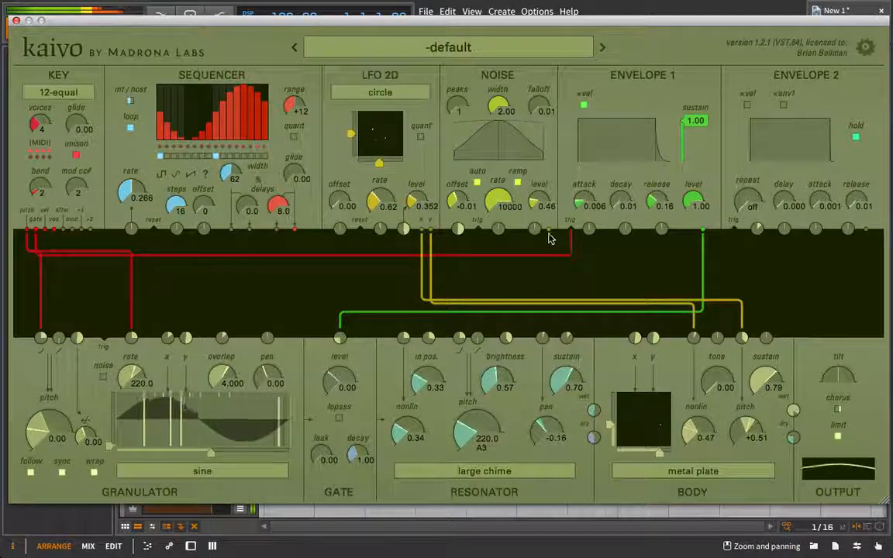
mouse_move(547, 228)
mouse_down()
mouse_move(634, 334)
mouse_move(552, 239)
mouse_up()
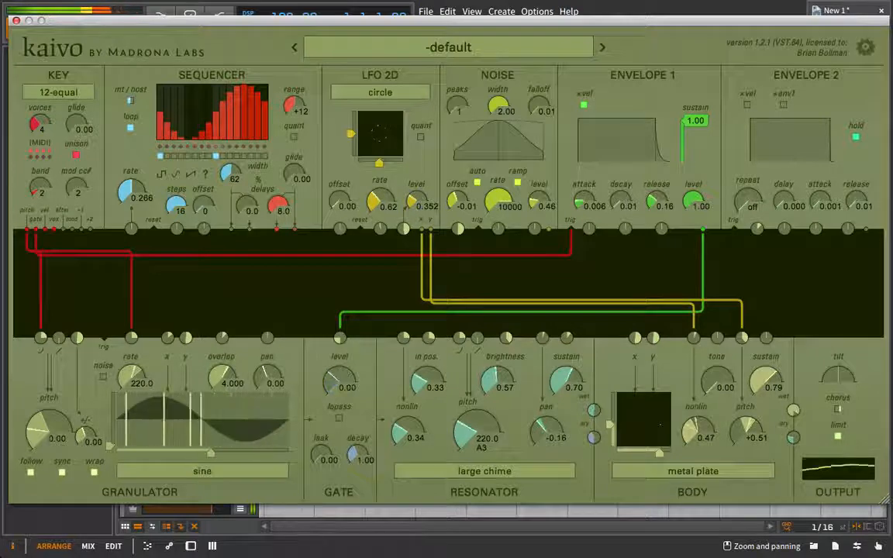
Set Envelope 1's level to 0.27 and patch the noise output to the body's x position.
drag(691, 201, 691, 249)
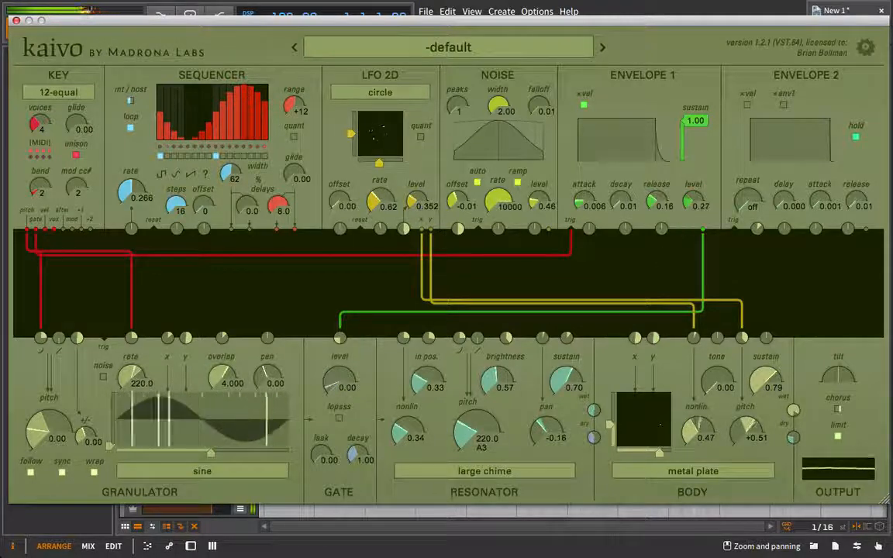
drag(549, 228, 633, 338)
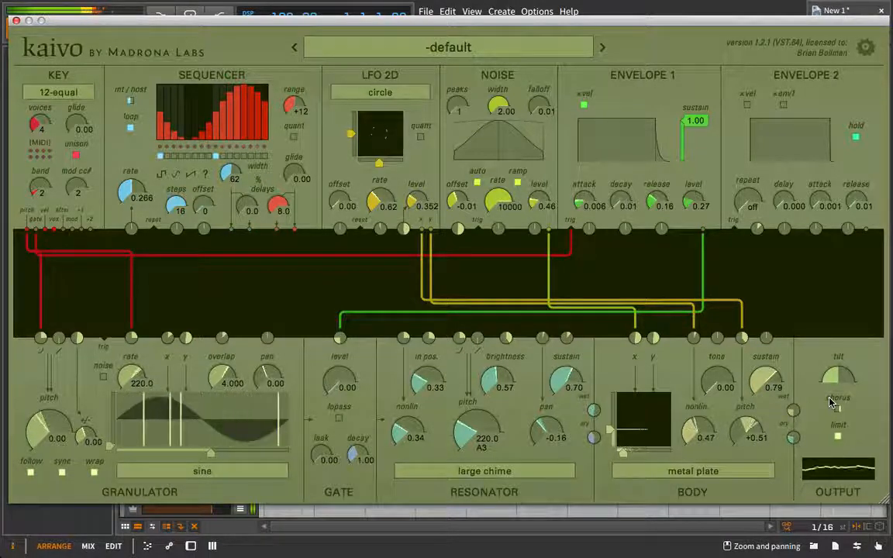
Set the body model to large wooden box and patch LFO 2D's x output to the body's y, with LFO offset 0.39.
click(675, 471)
click(663, 401)
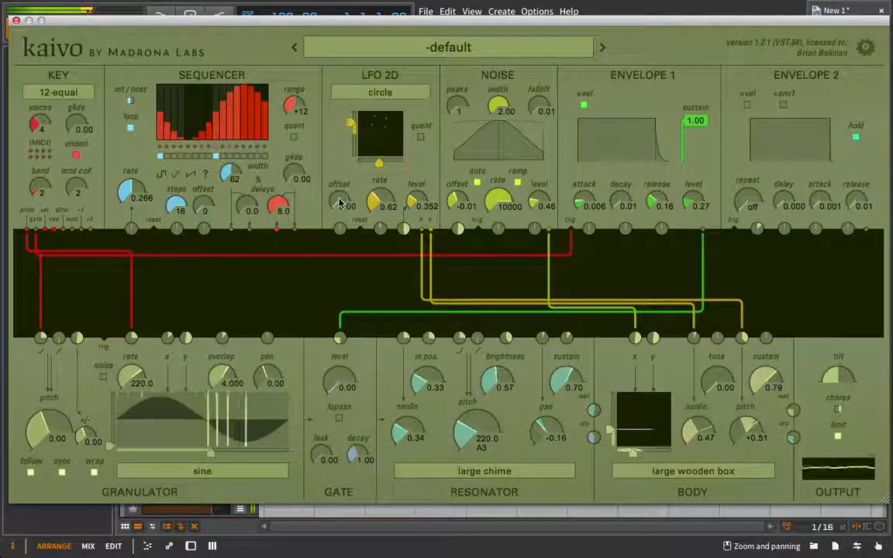
drag(339, 202, 339, 199)
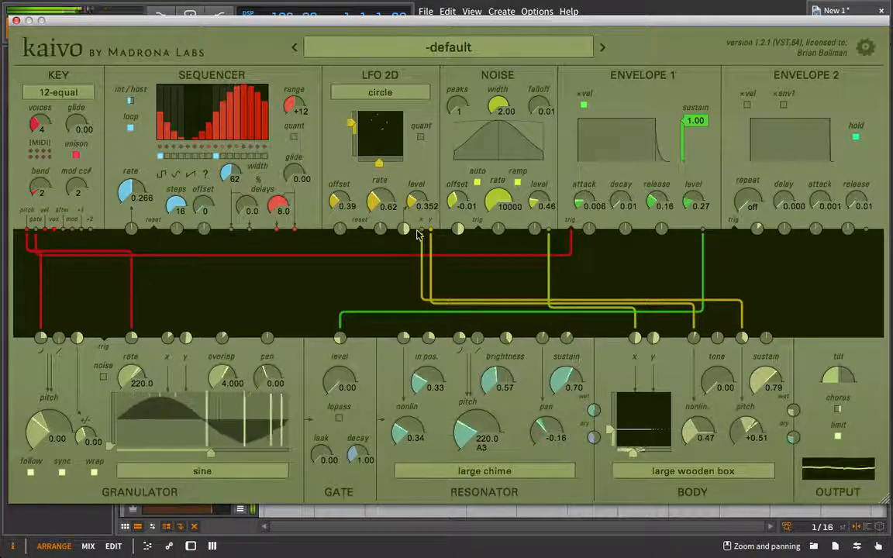
drag(416, 252, 649, 339)
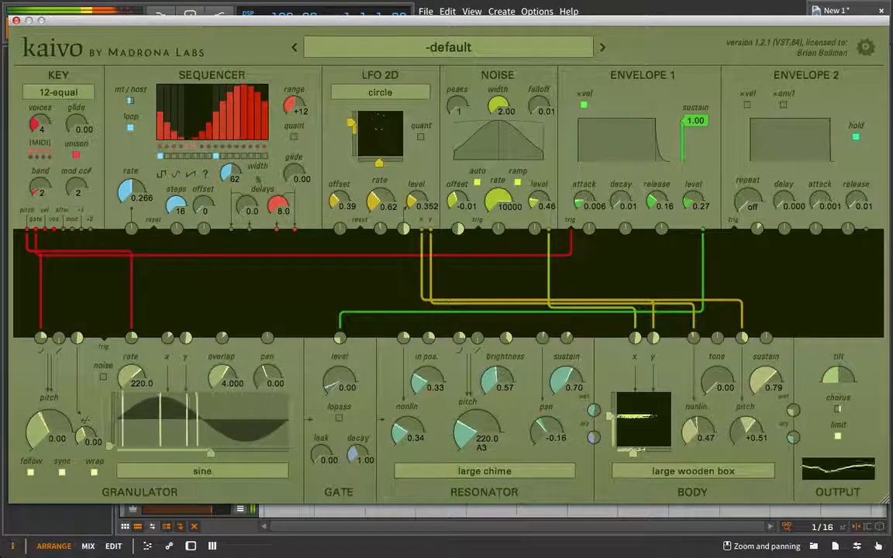
Set the body's nonlin to 0.27 and its tone to 0.61.
drag(699, 432, 699, 415)
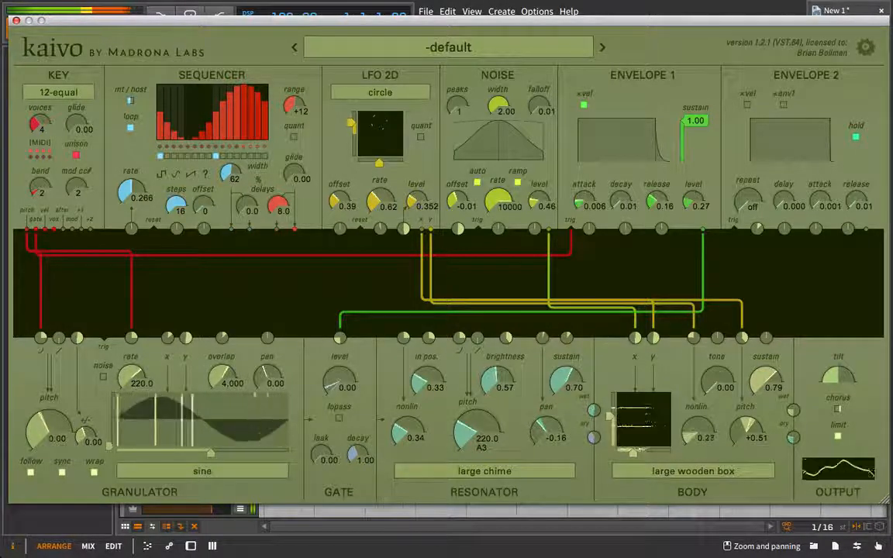
drag(716, 380, 717, 334)
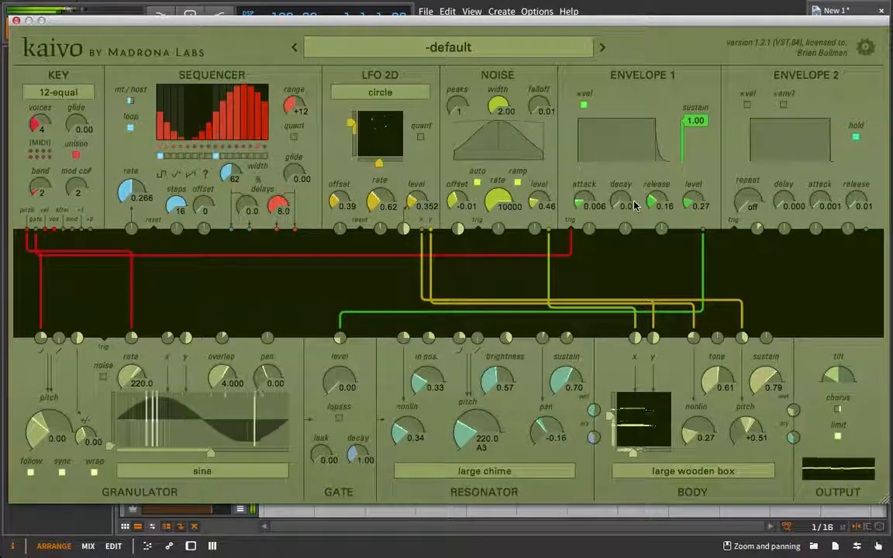
Reload the -default preset to reset the whole patch, leaving metal string as the resonator model.
click(294, 46)
click(603, 50)
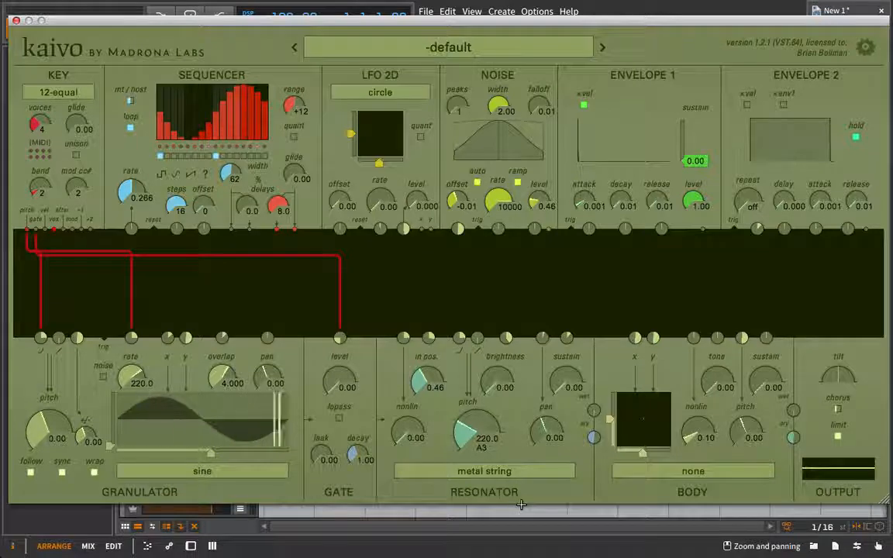
click(479, 471)
click(552, 464)
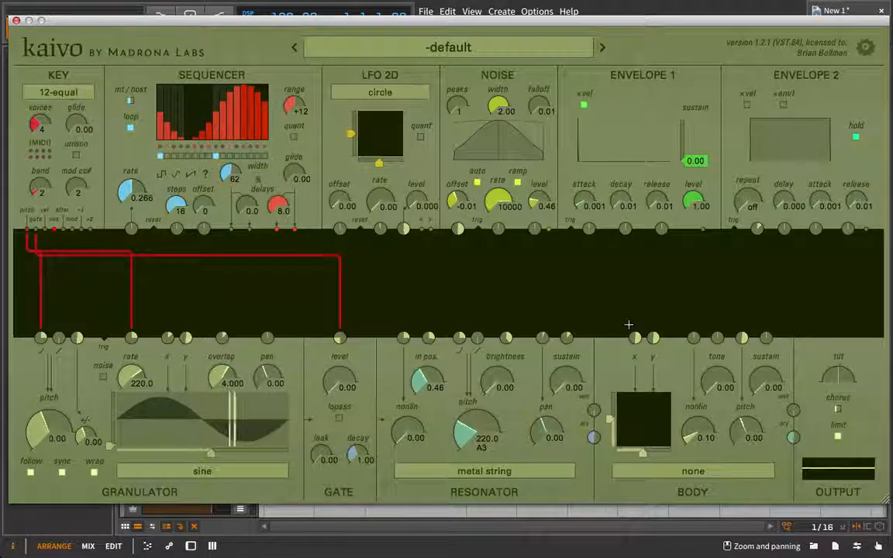
Load the harp preset from Kaivo keys and patch the noise output to the granulator's y and LFO 2D's x output to its x.
click(478, 44)
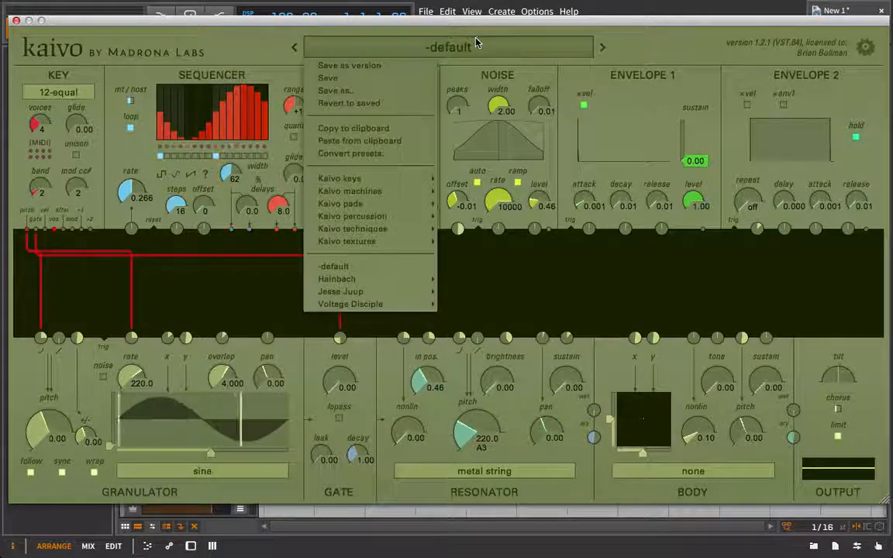
mouse_move(402, 177)
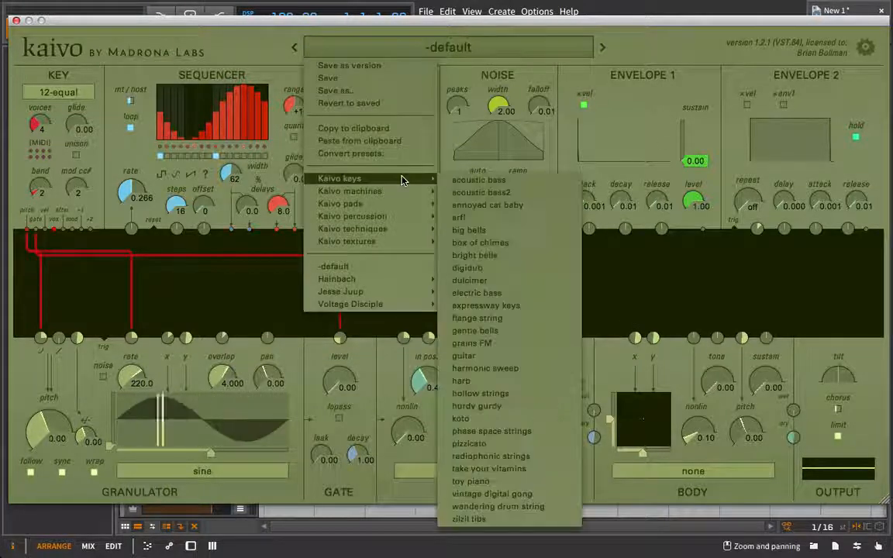
click(529, 383)
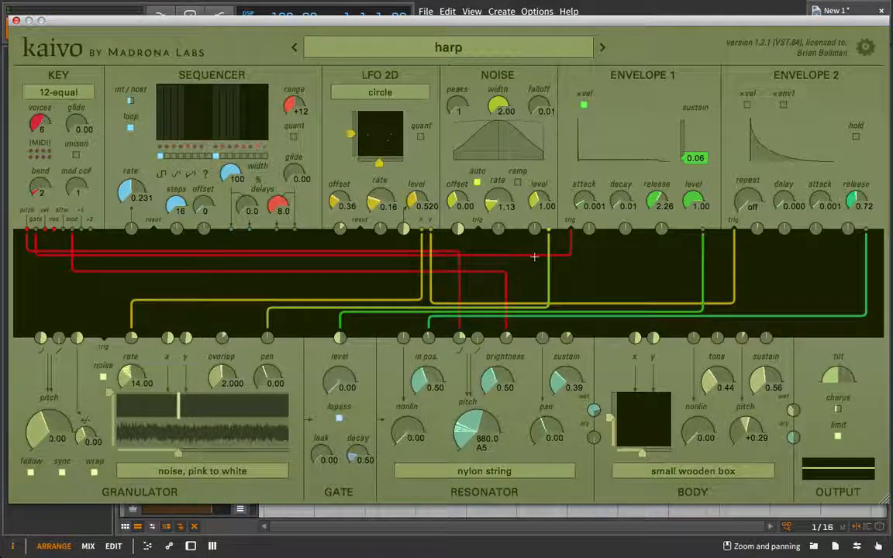
drag(548, 230, 186, 337)
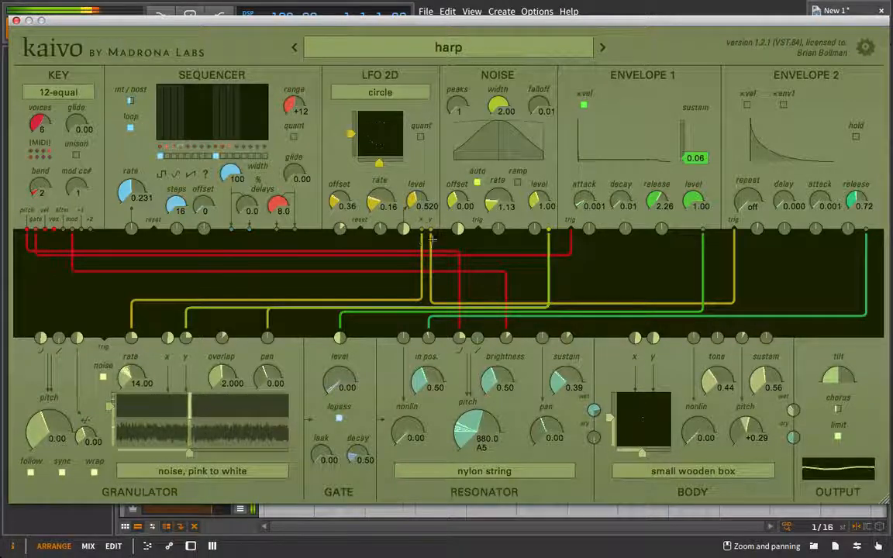
drag(425, 227, 167, 337)
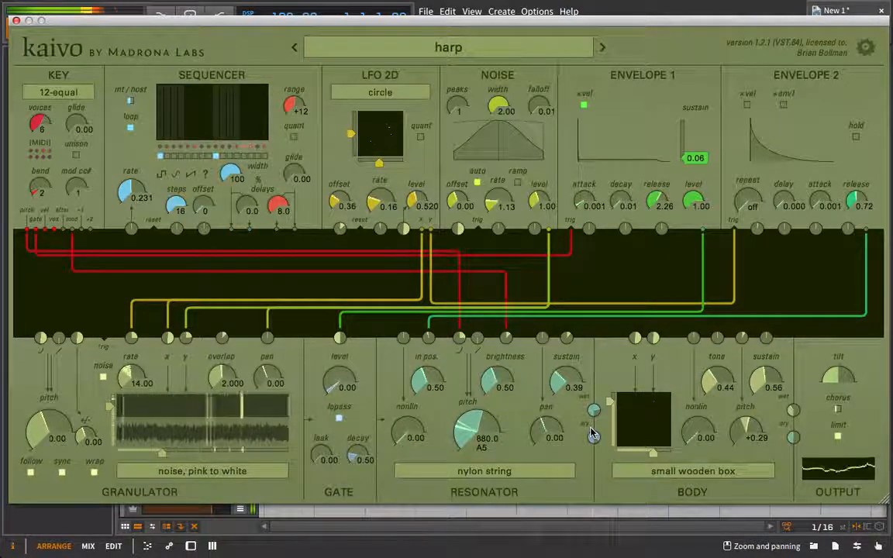
Load the "agree to disagree" preset from the Kaivo pads category.
click(451, 44)
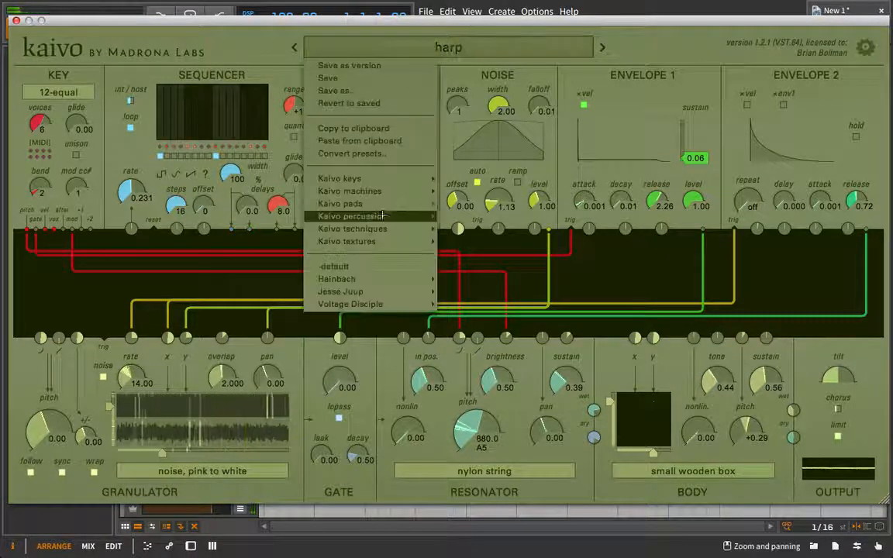
mouse_move(397, 210)
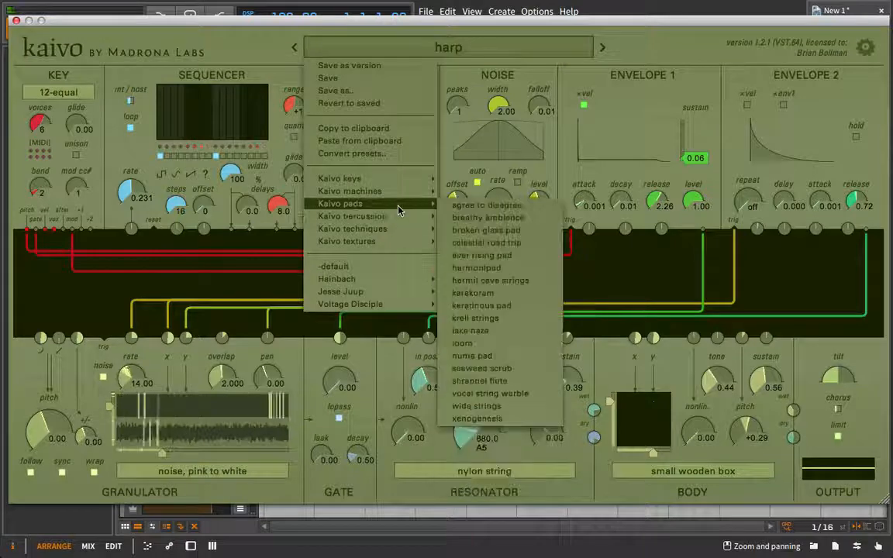
click(487, 205)
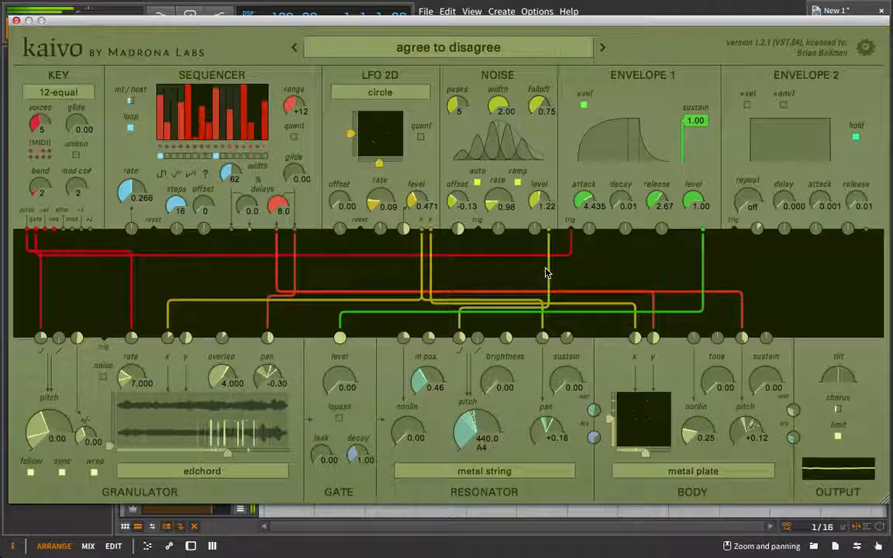
Try the frame drum and small wooden box body models, and finish with large wooden box.
click(691, 470)
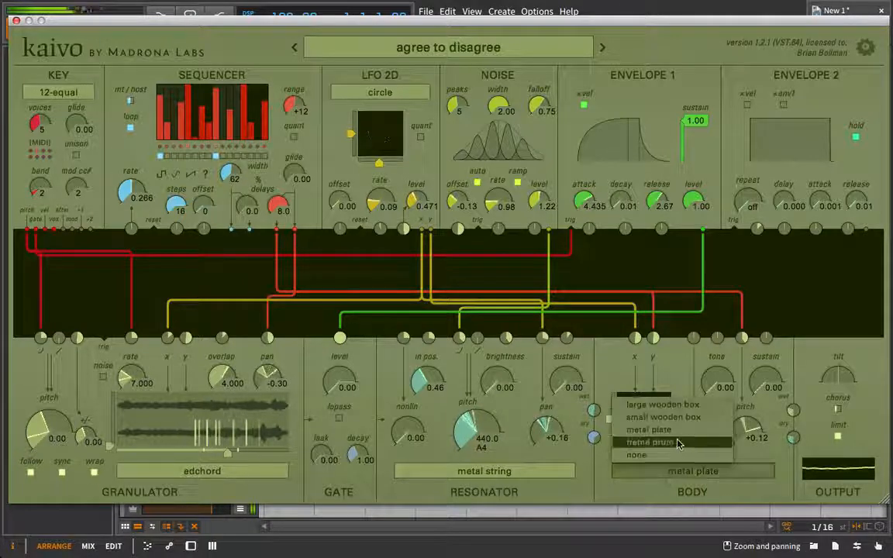
click(677, 442)
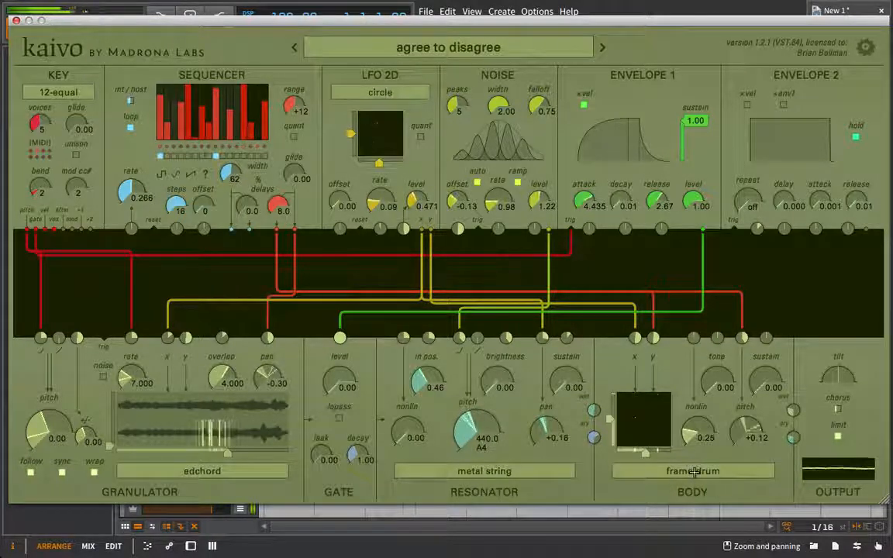
click(691, 468)
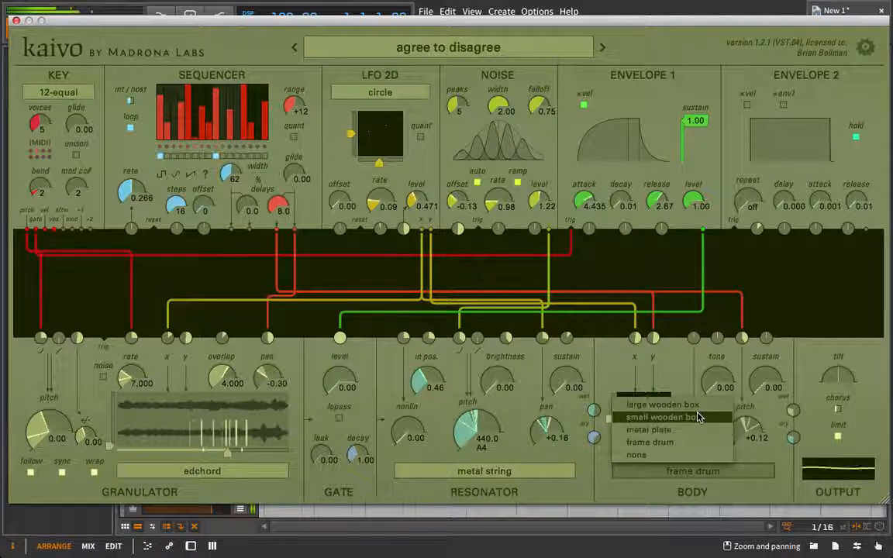
click(663, 417)
click(691, 471)
click(675, 405)
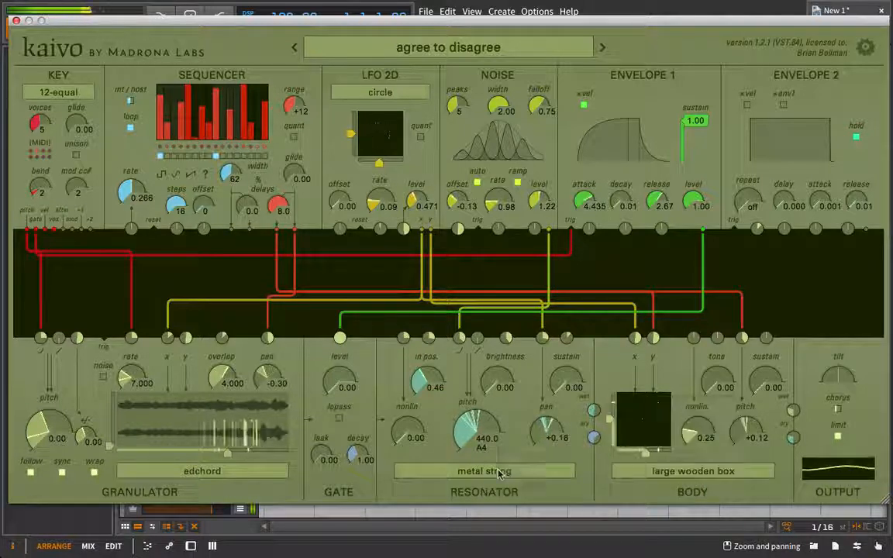
Try the large spring and metal string resonator models, and finish with gut string.
click(488, 470)
click(450, 443)
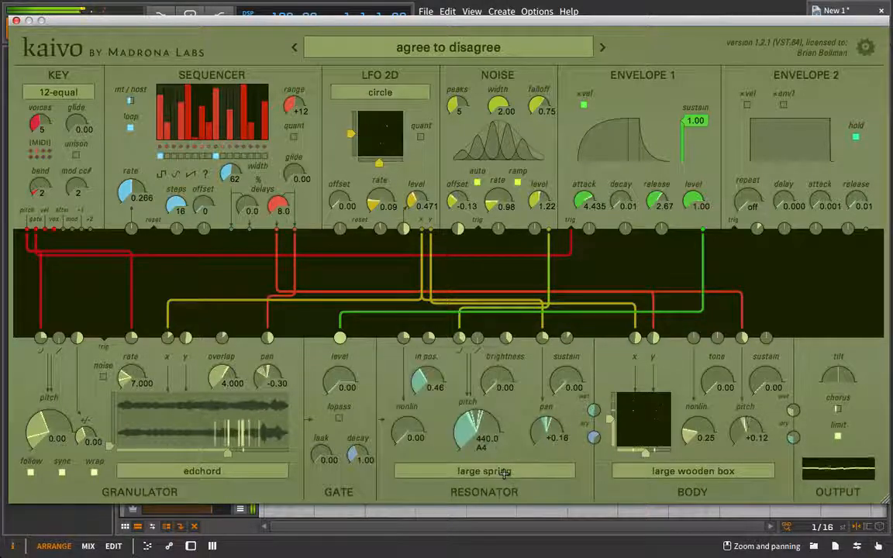
click(503, 473)
click(430, 330)
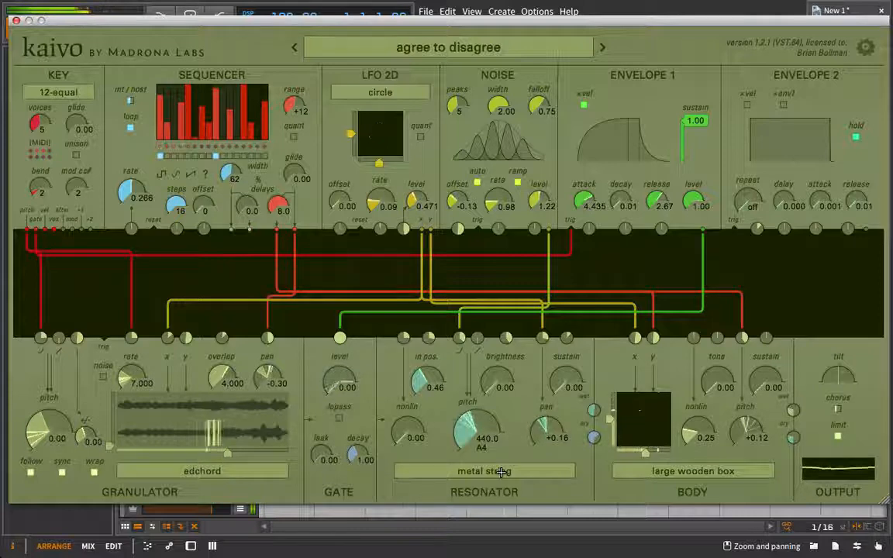
click(503, 470)
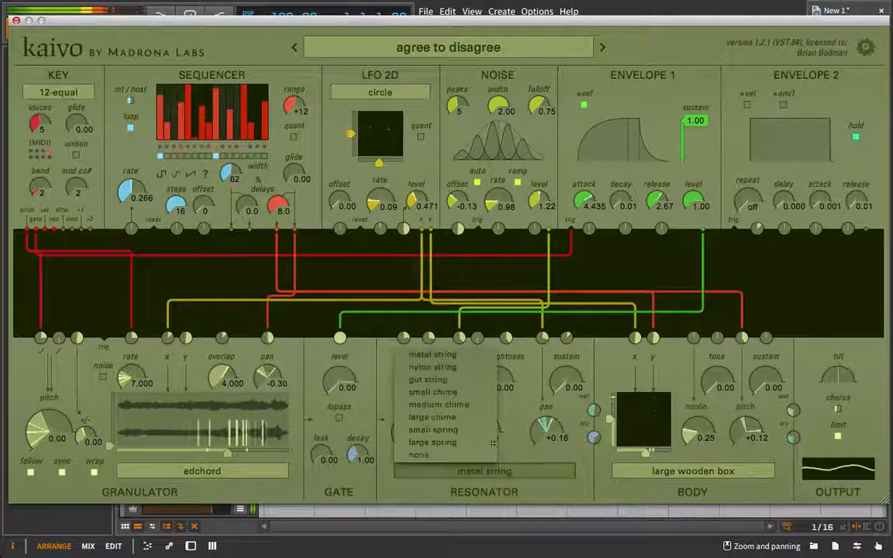
click(434, 335)
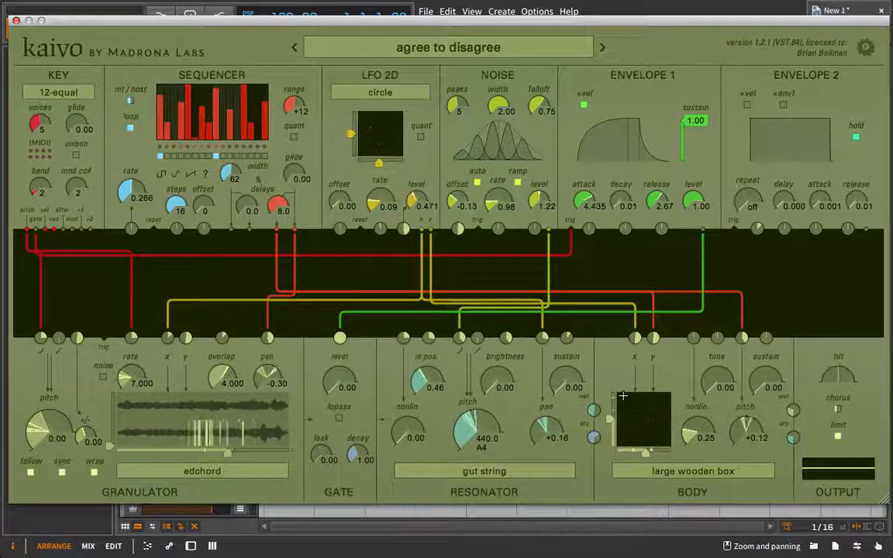
Load "it's that guy again" from Kaivo textures, and move on to the following preset, light industry.
click(489, 55)
mouse_move(380, 237)
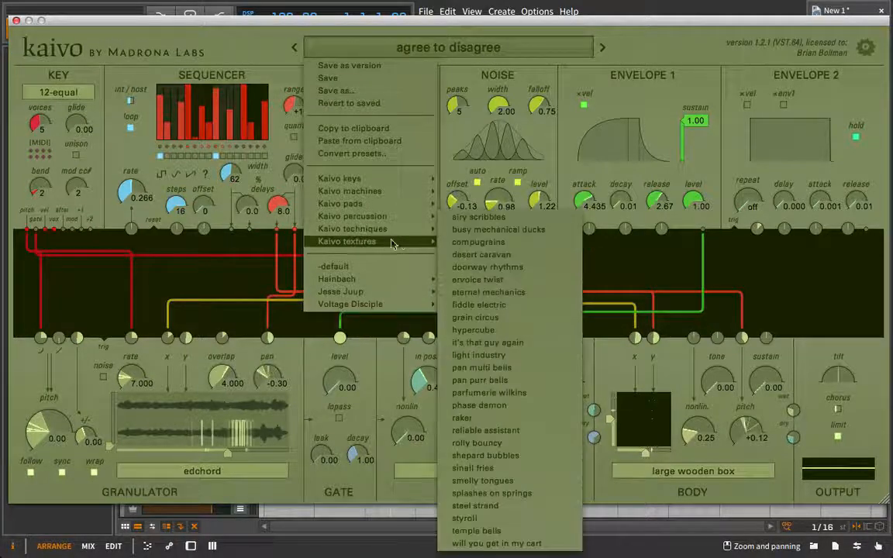
click(542, 343)
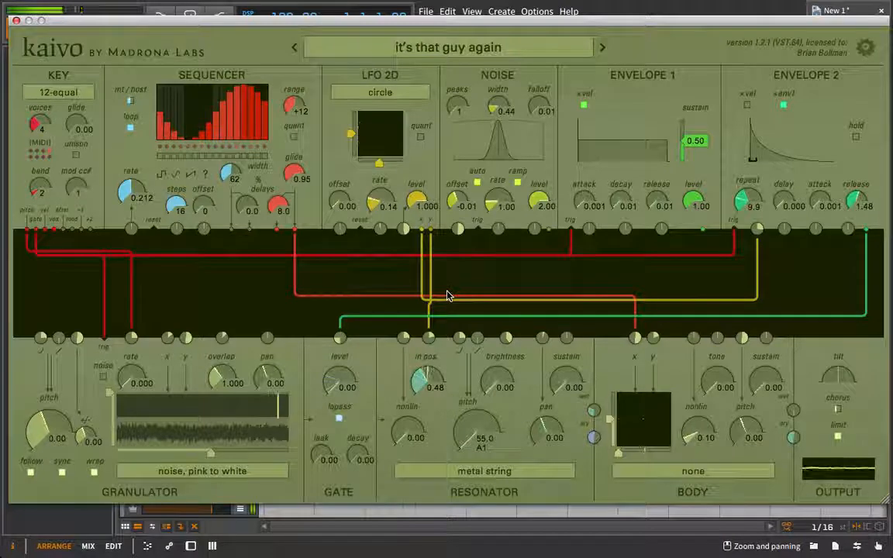
click(608, 48)
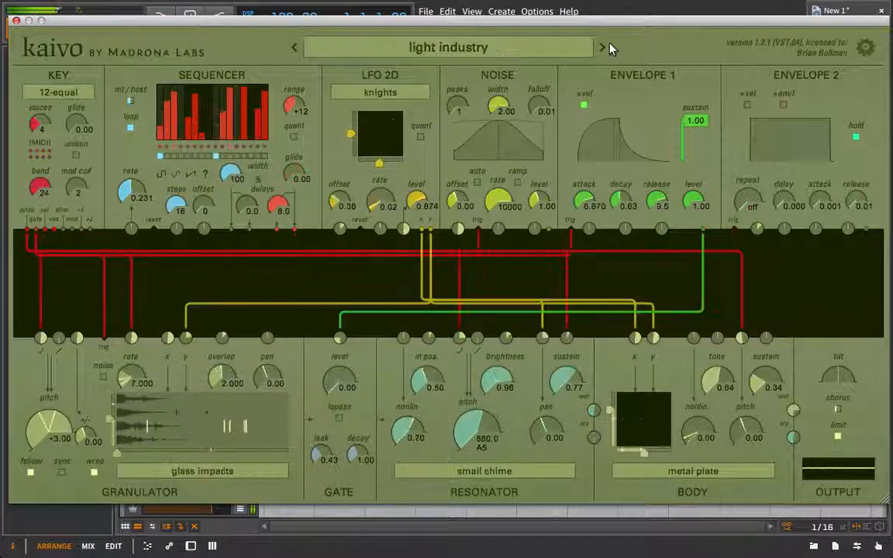